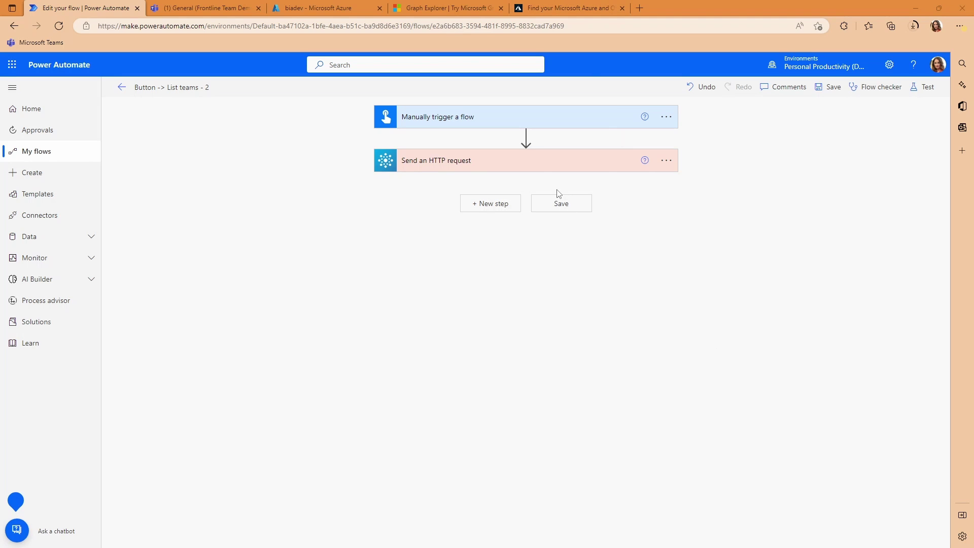
# - Look up the tenant ID for dev.brightideas.agency on whatismytenantid.com
pyautogui.click(552, 9)
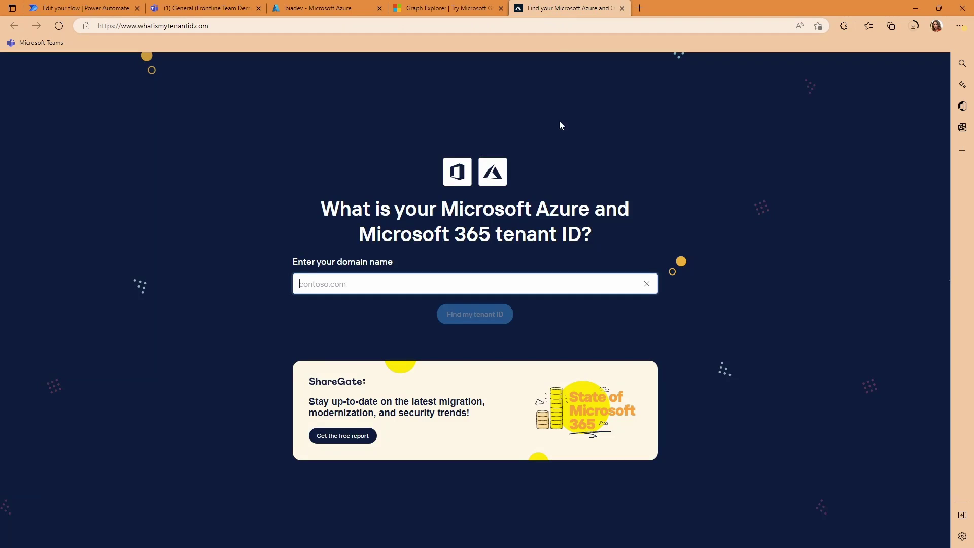
pyautogui.click(324, 283)
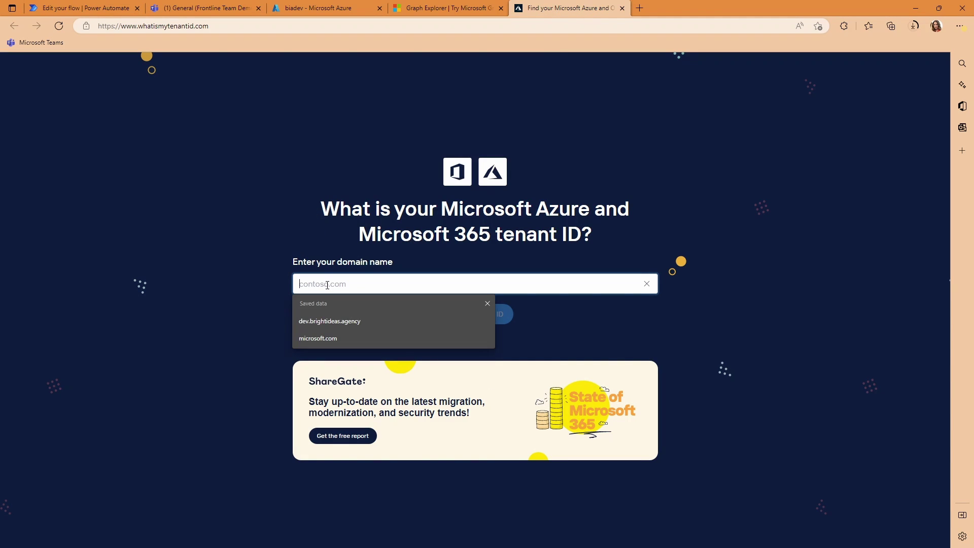
pyautogui.click(340, 325)
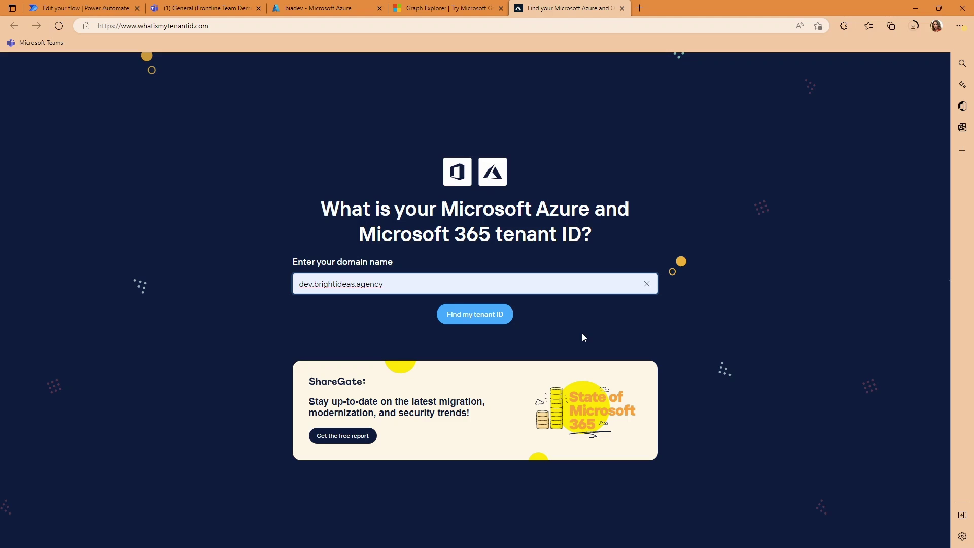
pyautogui.click(473, 316)
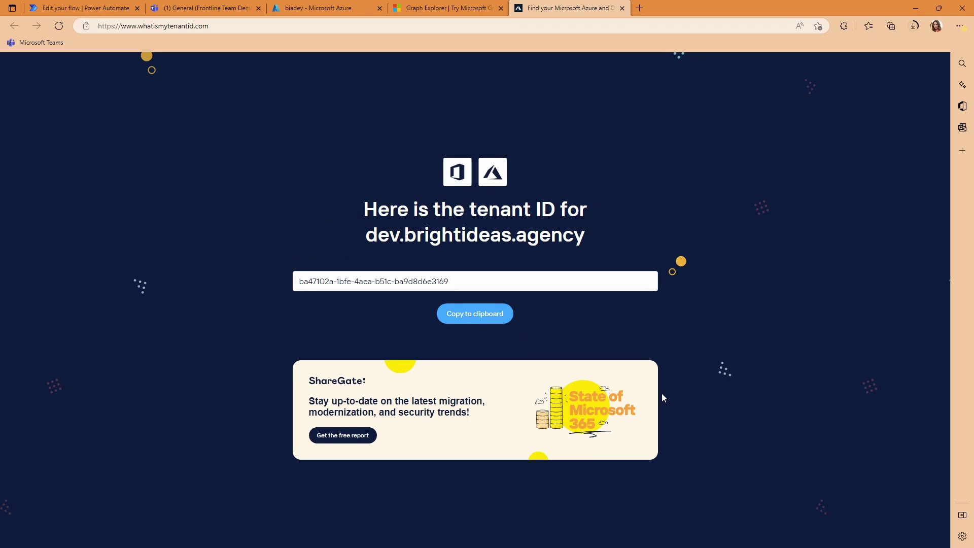
# - Compare the tenant ID in Graph Explorer and Azure AD, then return to the flow editor
pyautogui.click(466, 8)
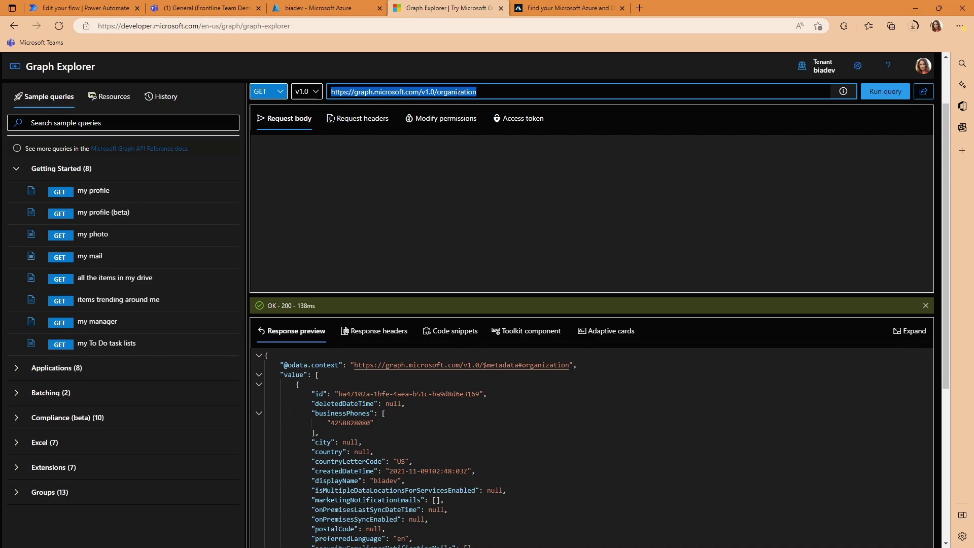
pyautogui.click(283, 15)
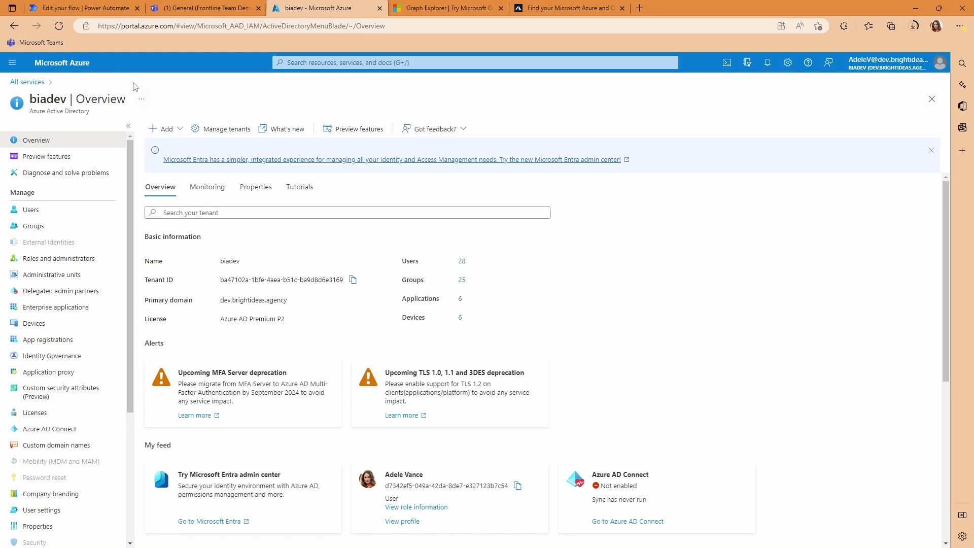
pyautogui.hotkey('ctrl', '1')
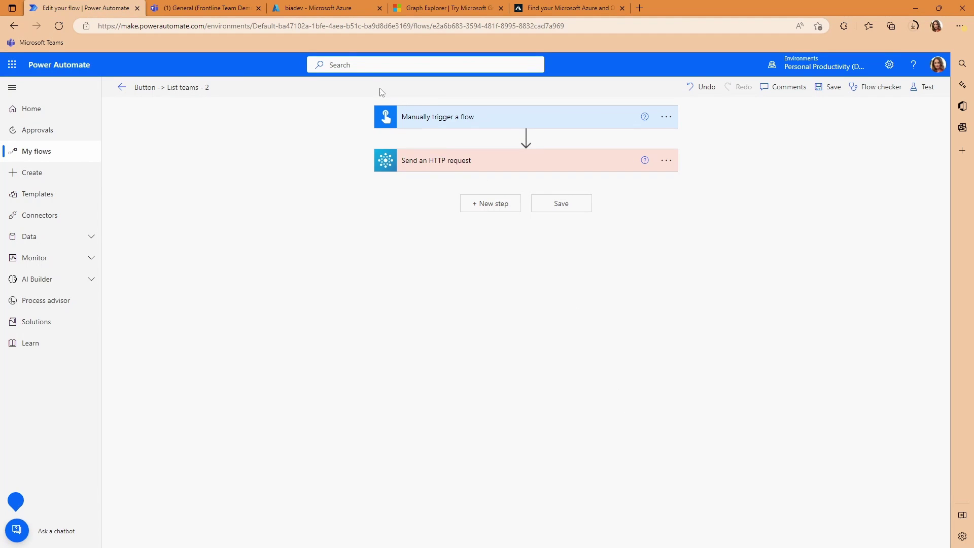
# - Select the tenant ID portion of the flow's web address
pyautogui.moveTo(278, 26); pyautogui.dragTo(411, 28)
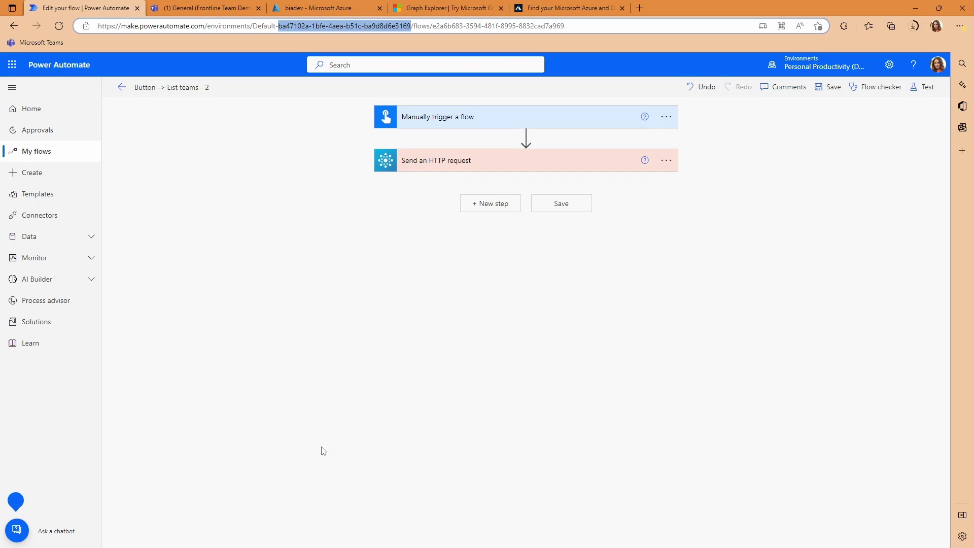
# - Check the Graph Explorer response, then expand the Send an HTTP request step's GET organization settings
pyautogui.click(437, 7)
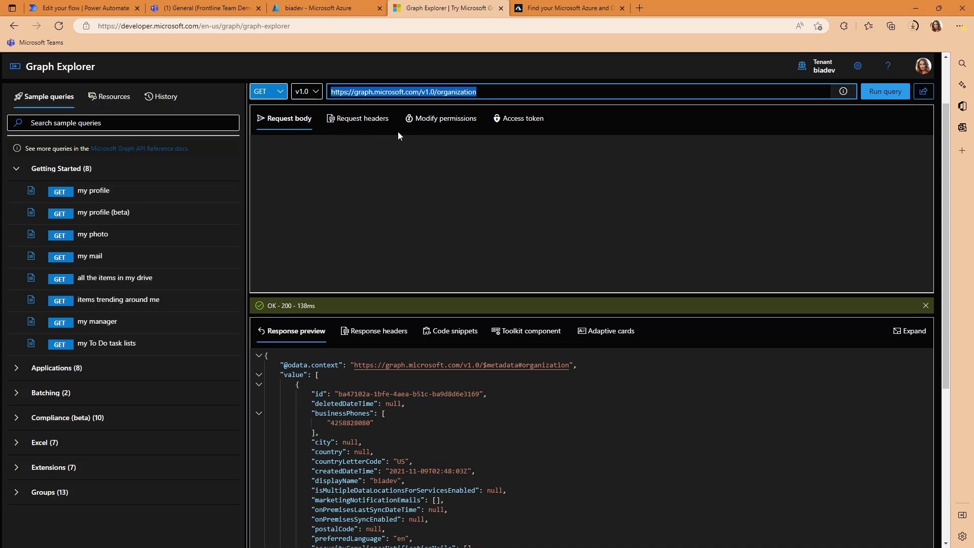
pyautogui.click(86, 8)
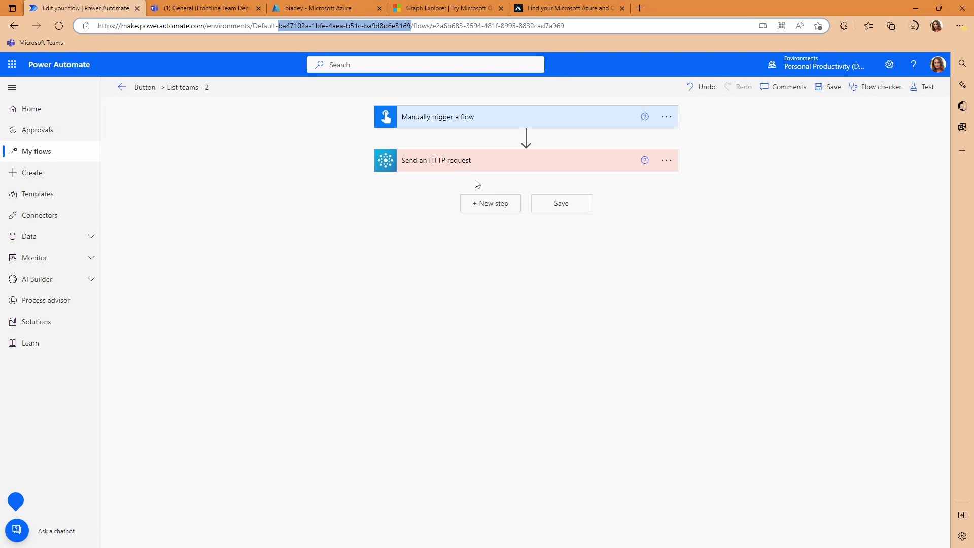
pyautogui.click(453, 167)
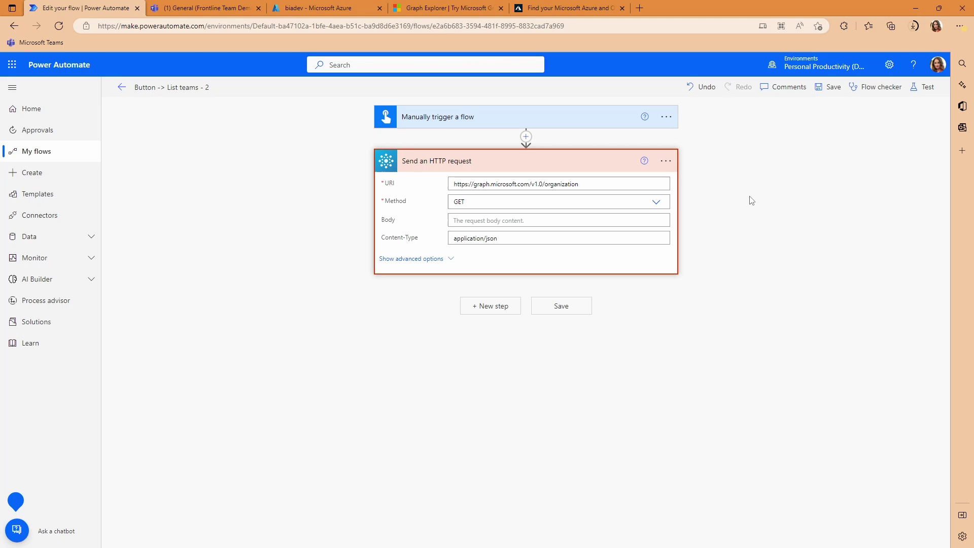
# - Save and run a manual test of the flow, which fails on the HTTP request step
pyautogui.click(919, 89)
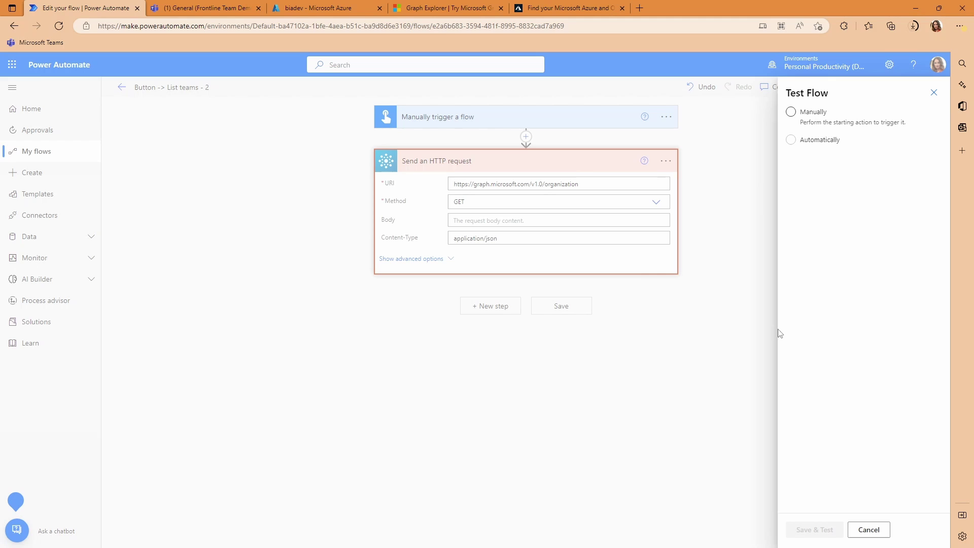
pyautogui.click(809, 117)
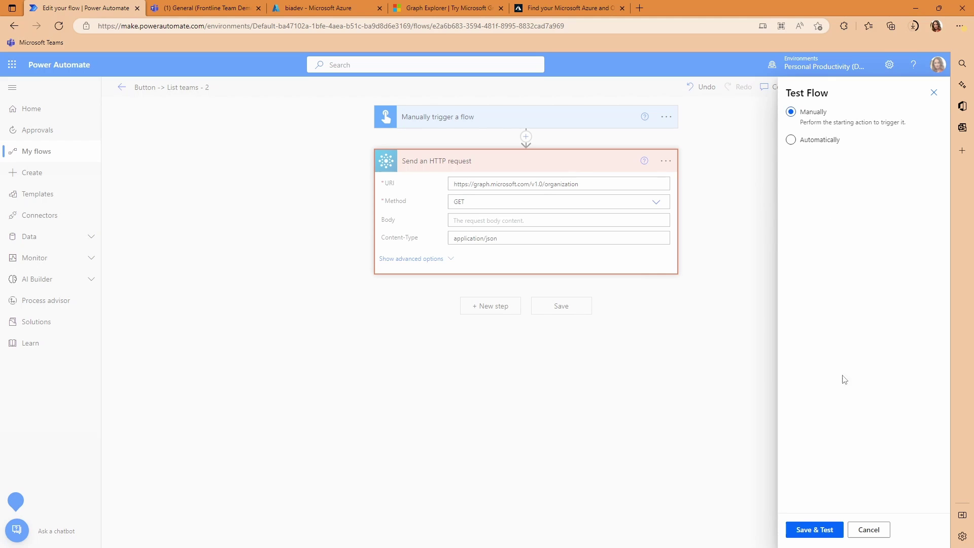
pyautogui.click(819, 530)
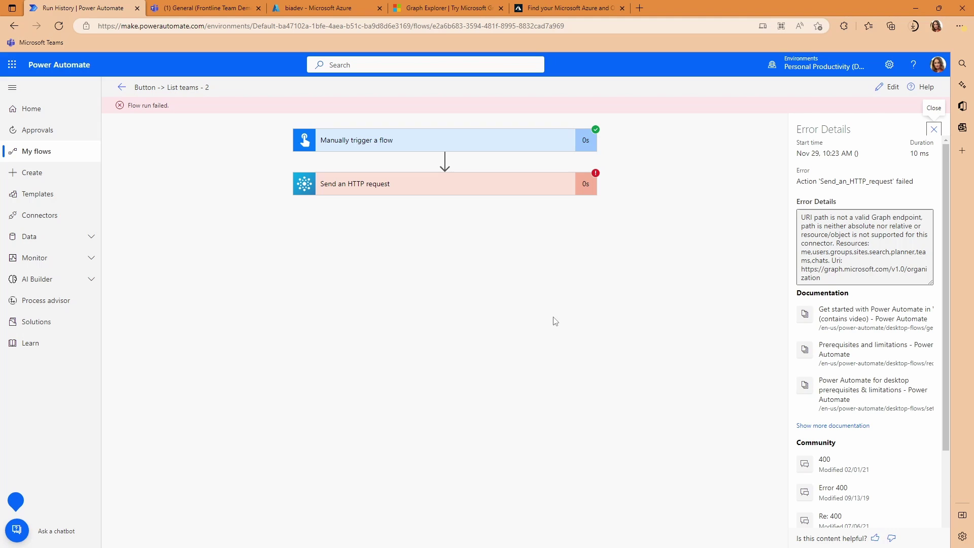
# - Delete the failing Send an HTTP request step from the flow
pyautogui.click(887, 87)
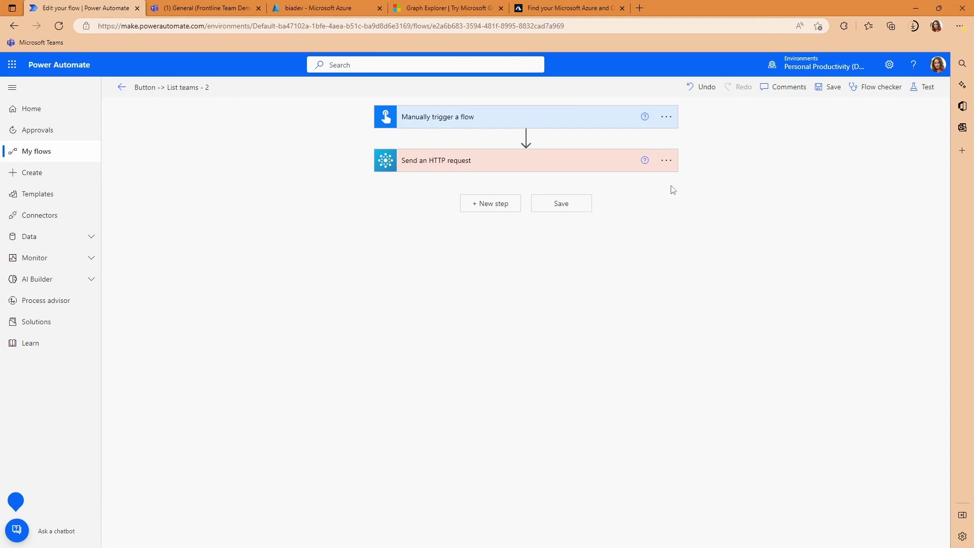
pyautogui.click(667, 160)
pyautogui.click(704, 306)
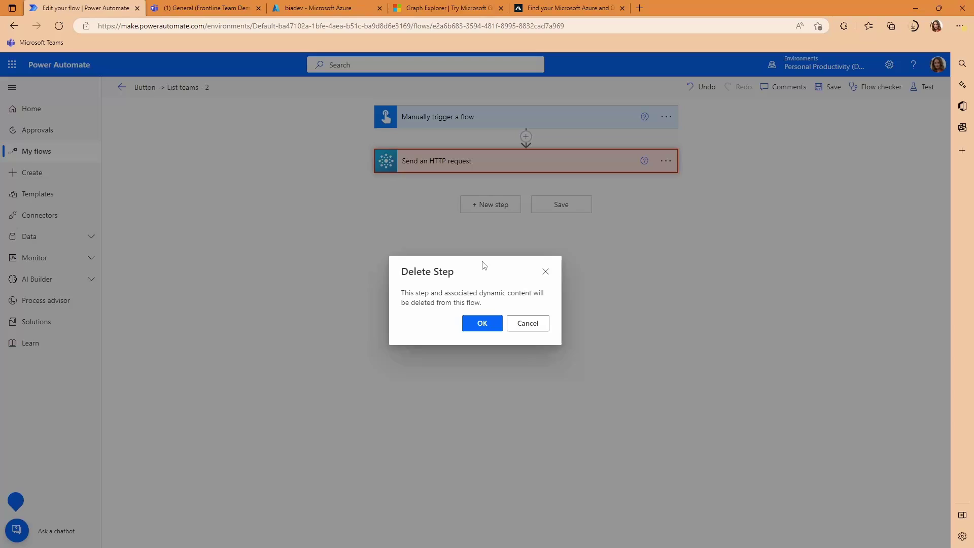
pyautogui.click(479, 325)
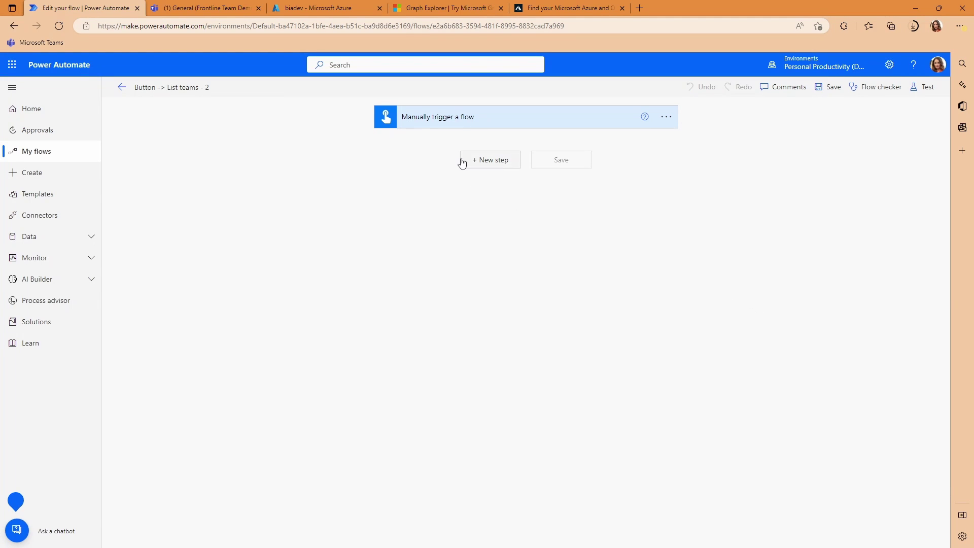
# - Add the Microsoft Teams List teams action after the trigger and save the flow
pyautogui.click(492, 163)
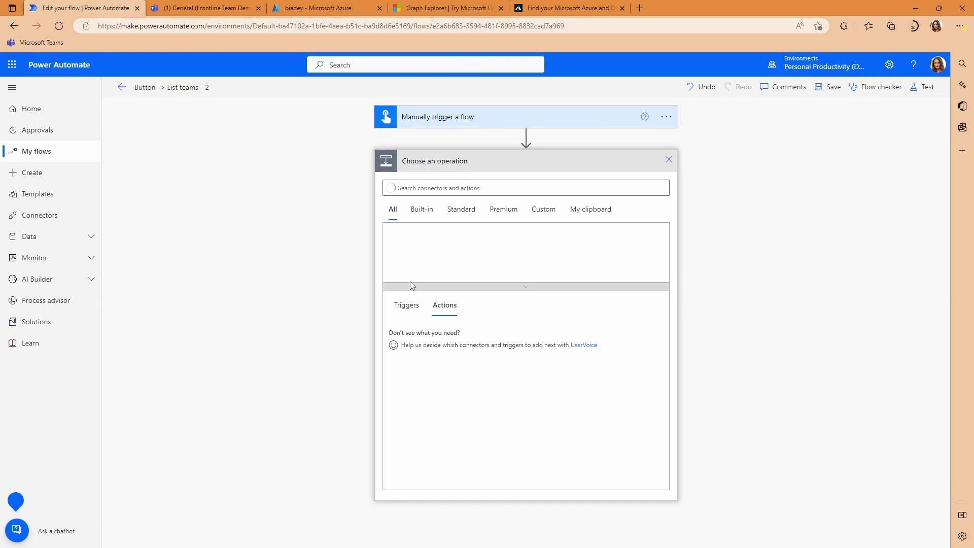
pyautogui.click(404, 190)
pyautogui.write('teams')
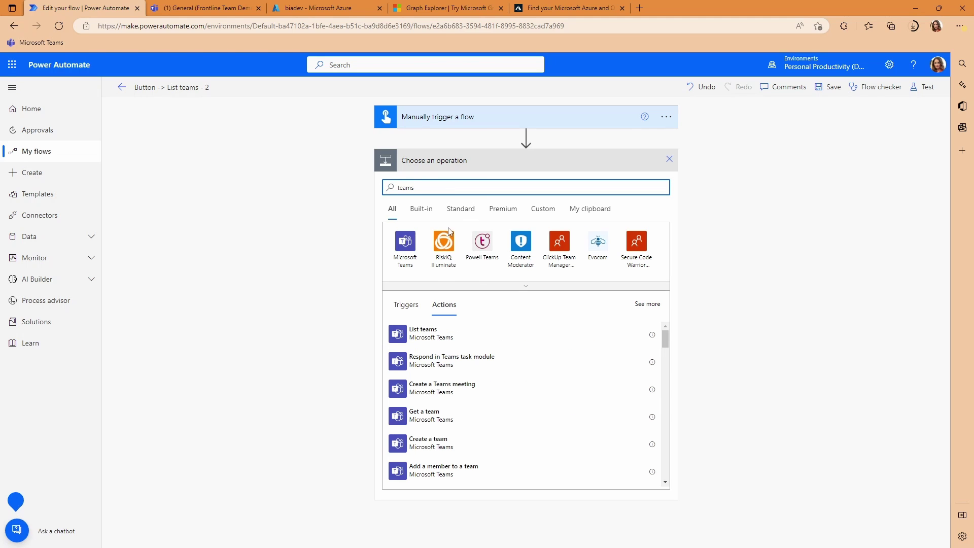
pyautogui.click(423, 333)
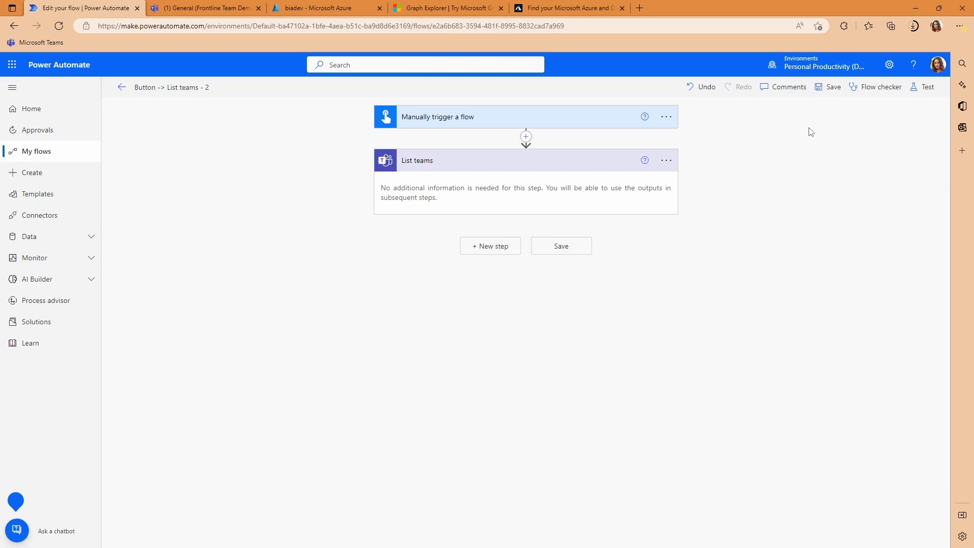
pyautogui.click(830, 88)
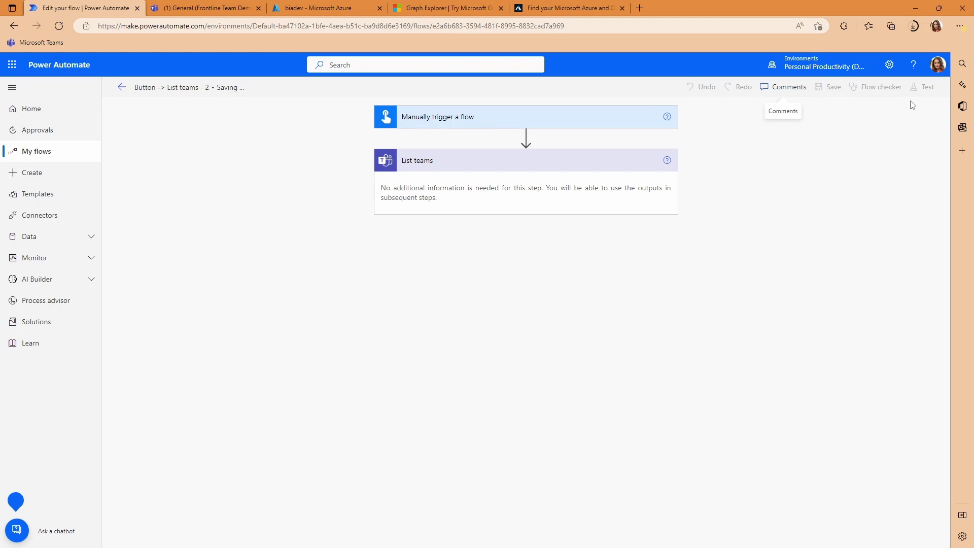
# - Run a manual test of the flow with the Microsoft Teams connection verified
pyautogui.click(921, 88)
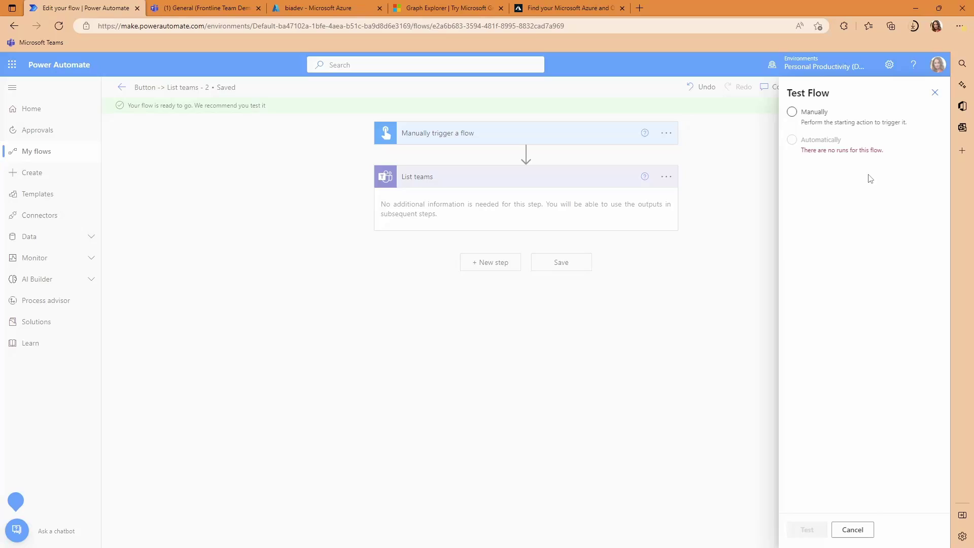
pyautogui.click(790, 112)
pyautogui.click(790, 140)
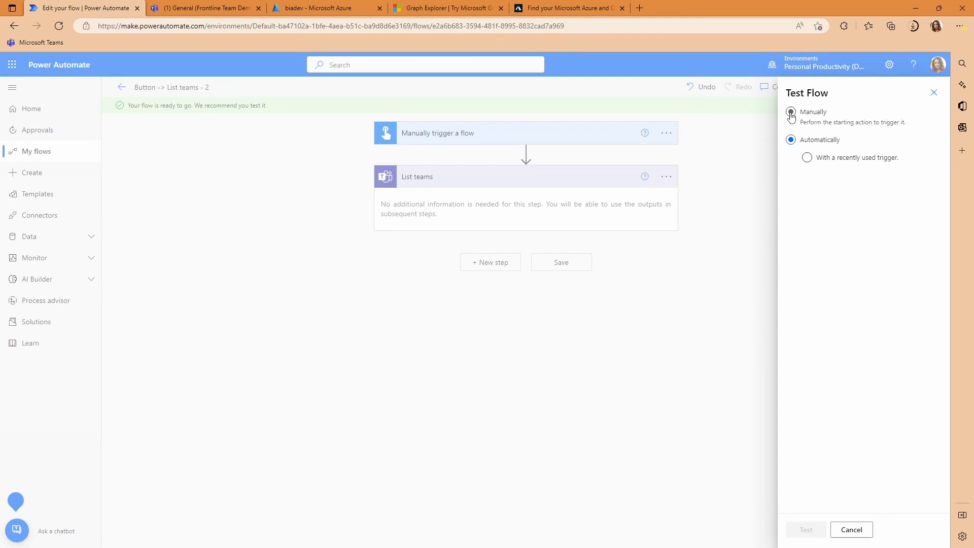
pyautogui.click(790, 115)
pyautogui.click(806, 529)
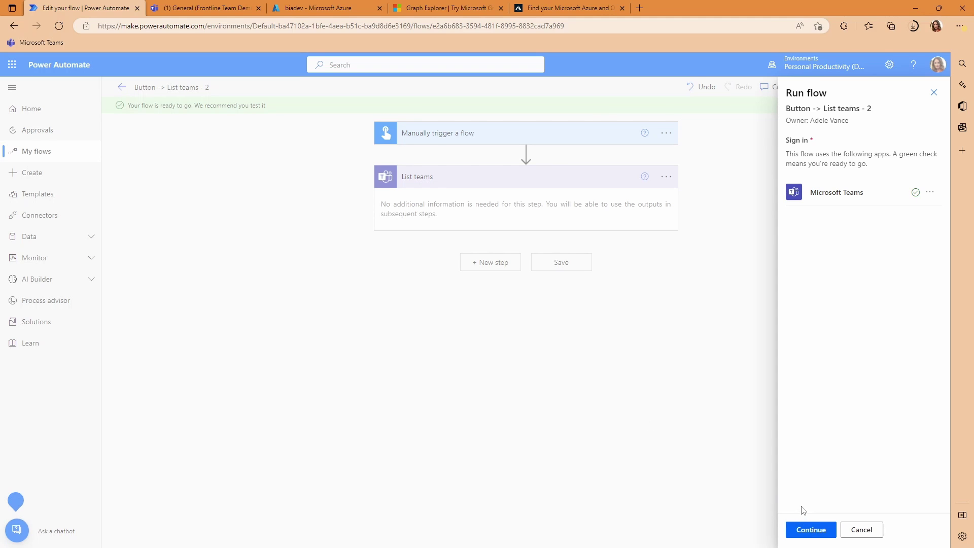
pyautogui.click(807, 529)
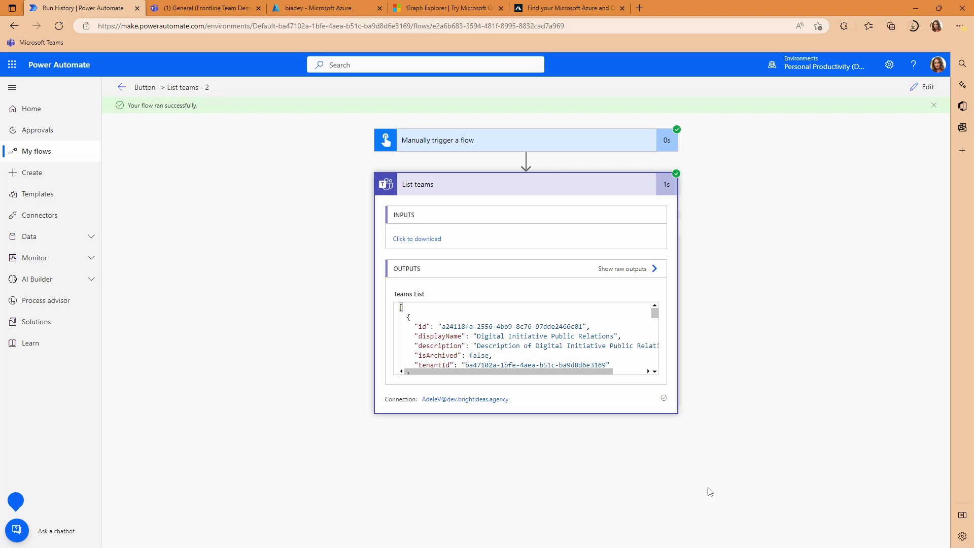
# - Scroll through the List teams JSON output of the successful run
pyautogui.scroll(-2, 658, 315)
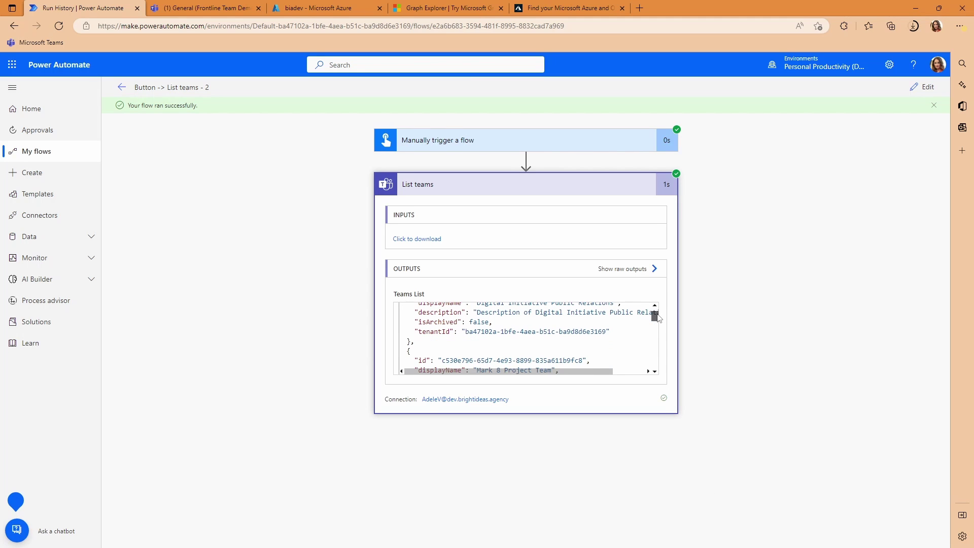
pyautogui.scroll(2, 658, 315)
pyautogui.scroll(1, 614, 323)
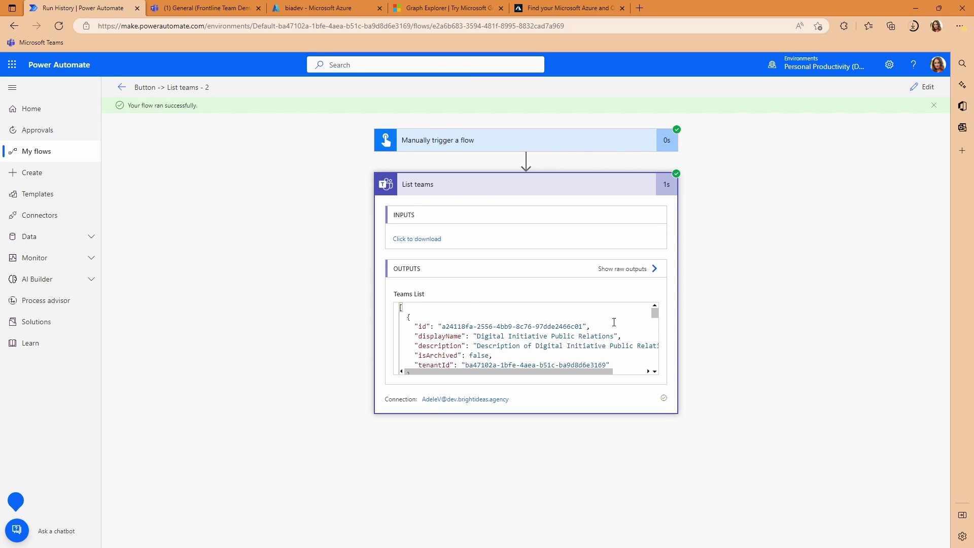
pyautogui.scroll(-1, 540, 318)
pyautogui.scroll(1, 477, 359)
pyautogui.moveTo(654, 313)
pyautogui.mouseDown()
pyautogui.moveTo(655, 327)
pyautogui.moveTo(654, 313)
pyautogui.mouseUp()
# - Add a Compose action after List teams
pyautogui.click(923, 87)
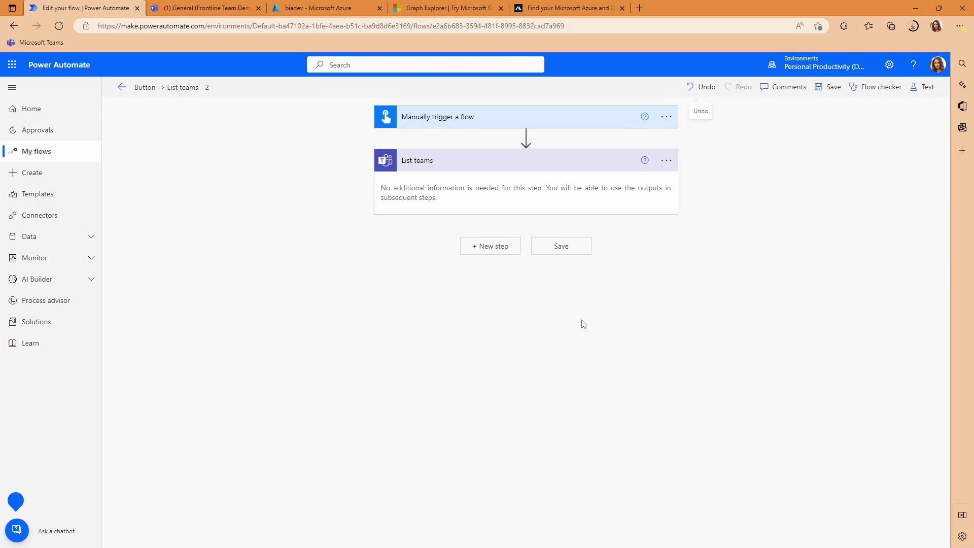
pyautogui.click(490, 248)
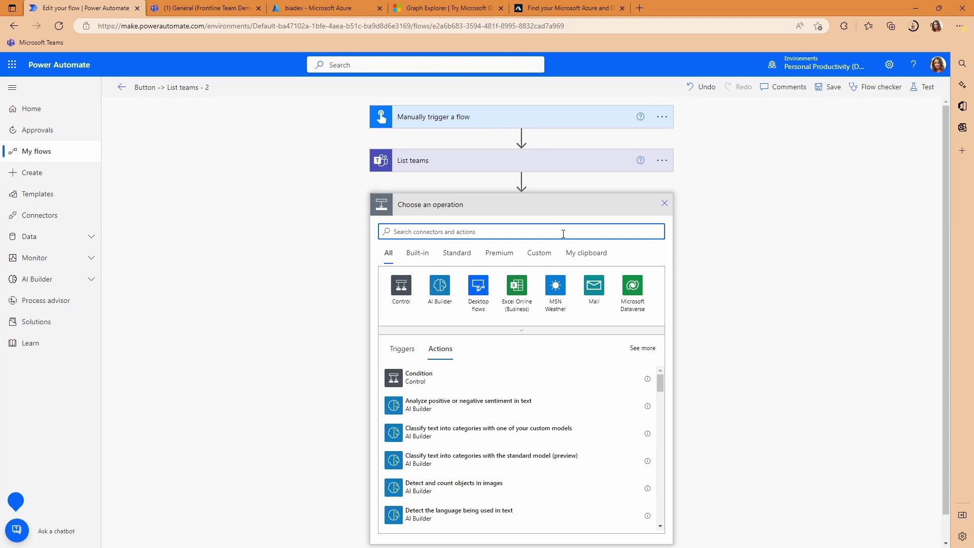
pyautogui.write('compose')
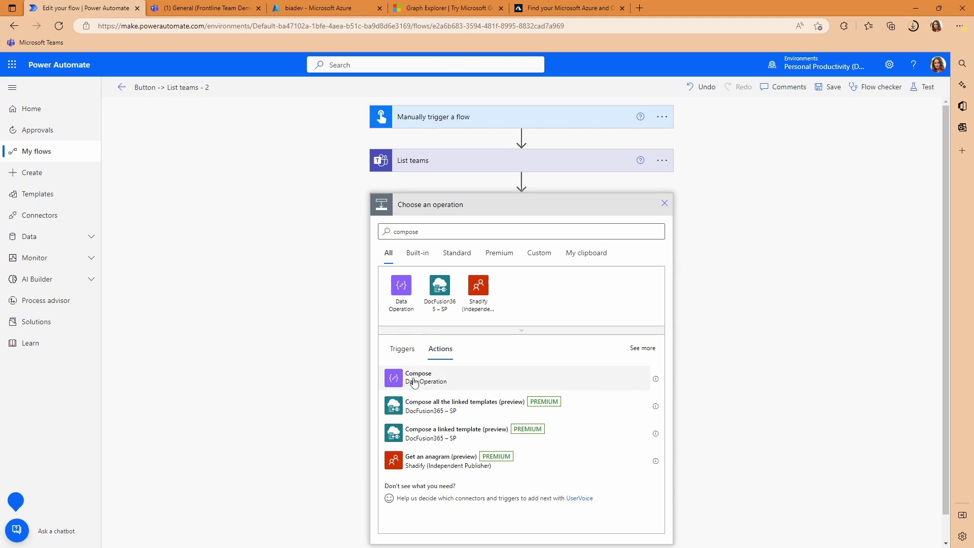
pyautogui.click(589, 382)
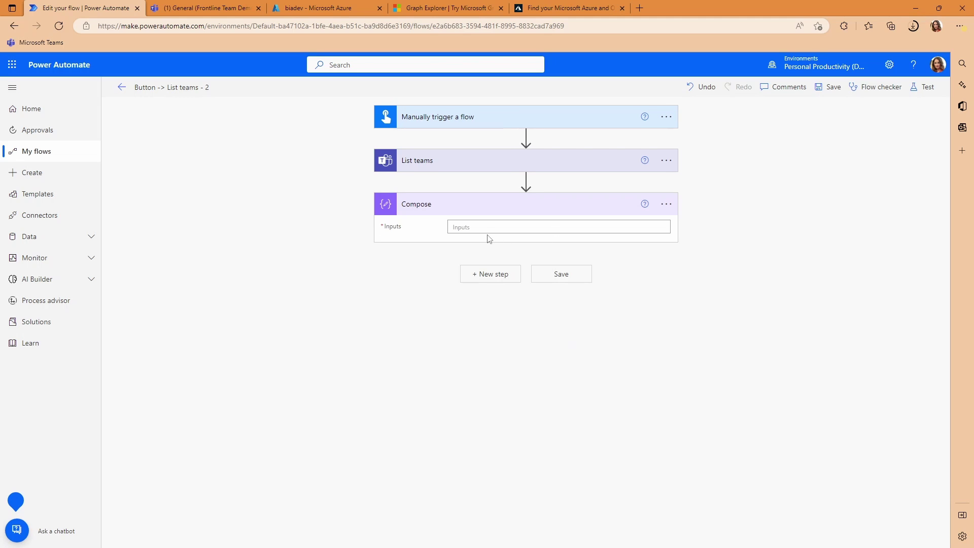
# - Set the Compose input to an expression of the Teams List output plus [0]['tenantid']
pyautogui.click(782, 289)
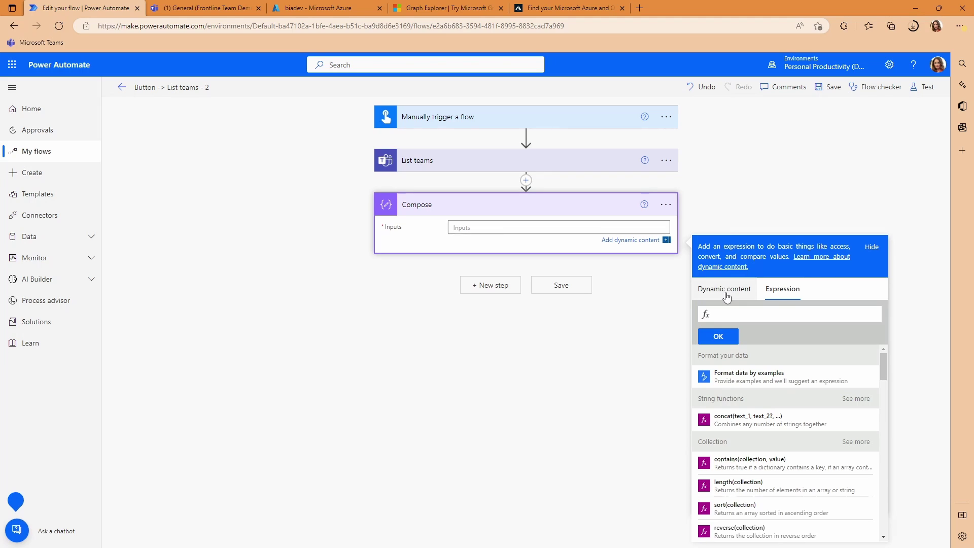
pyautogui.click(723, 295)
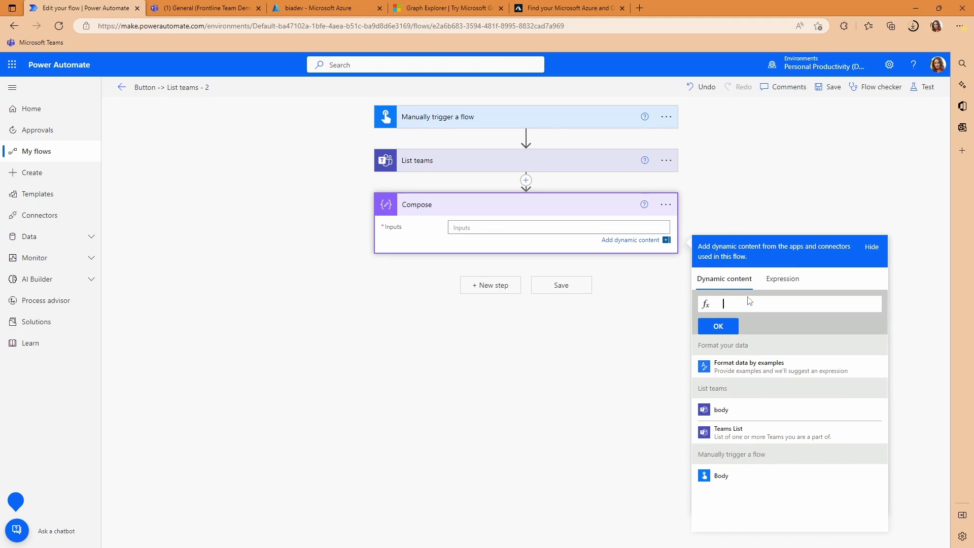
pyautogui.click(755, 435)
pyautogui.click(722, 303)
pyautogui.write('9')
pyautogui.press('BackSpace')
pyautogui.write("[0]['tenantid")
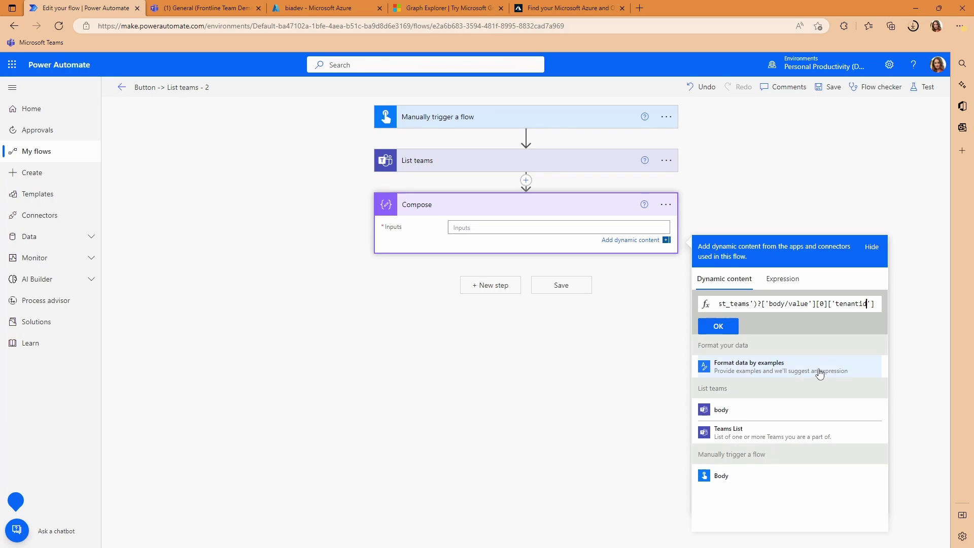
pyautogui.click(717, 328)
# - Reopen the Compose outputs(...) expression and correct the [0]['tenantid'] text
pyautogui.click(574, 358)
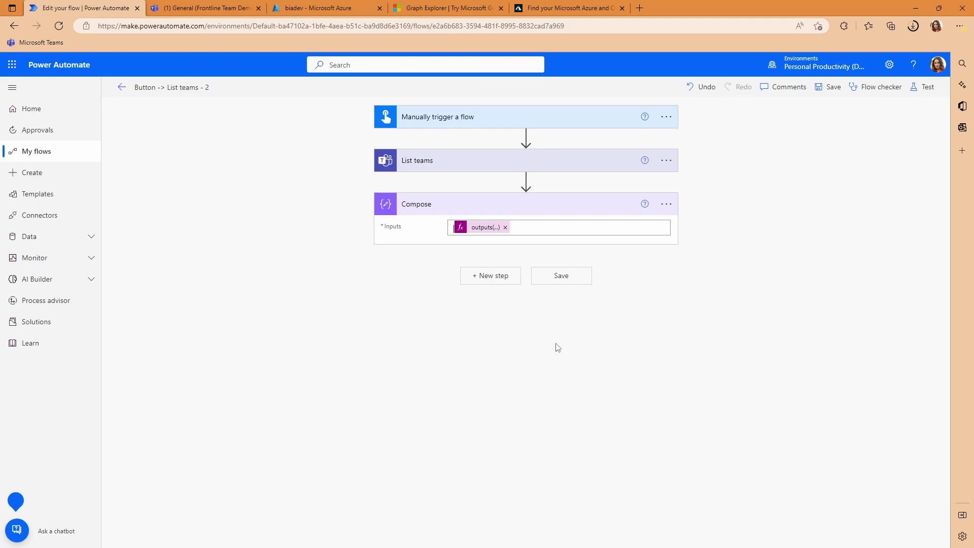
pyautogui.click(478, 232)
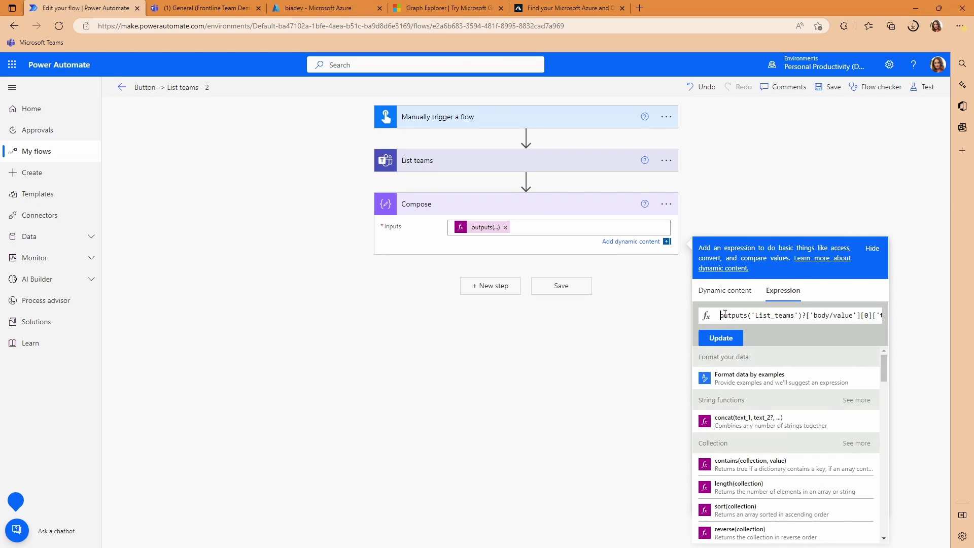
pyautogui.moveTo(725, 315); pyautogui.dragTo(855, 318)
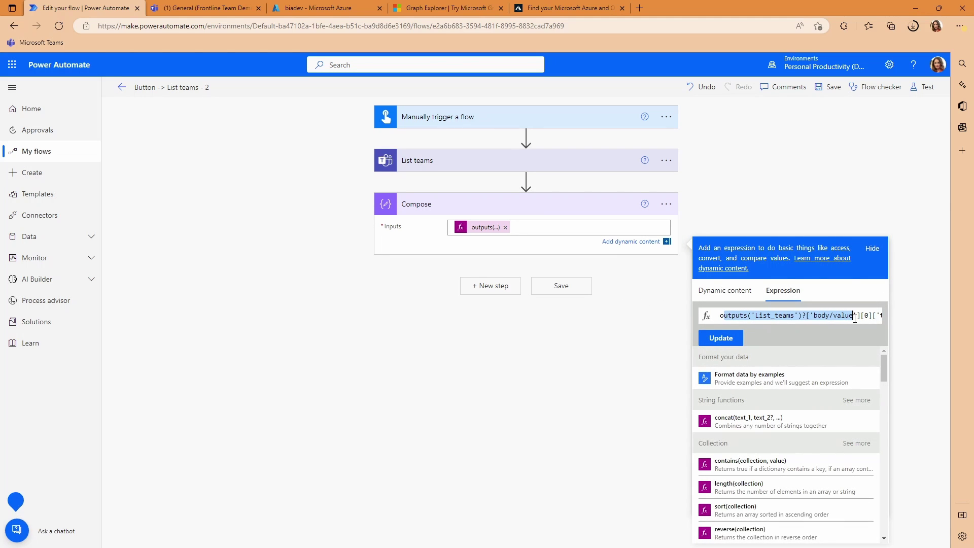
pyautogui.click(871, 316)
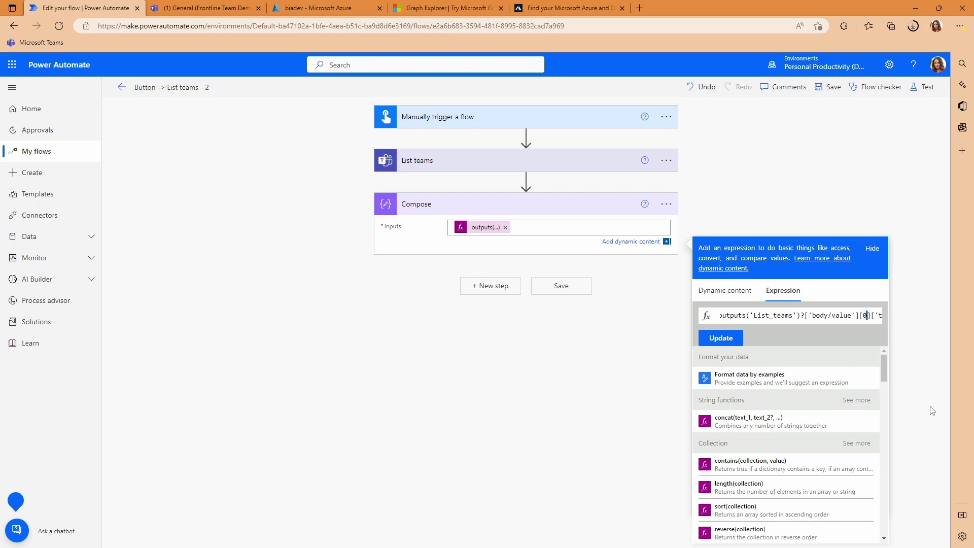
pyautogui.press('Right')
pyautogui.press('Right')
pyautogui.press('Right')
pyautogui.press('Right')
pyautogui.press('Right')
pyautogui.press('Right')
pyautogui.press('Right')
pyautogui.press('Right')
pyautogui.press('Right')
pyautogui.press('Right')
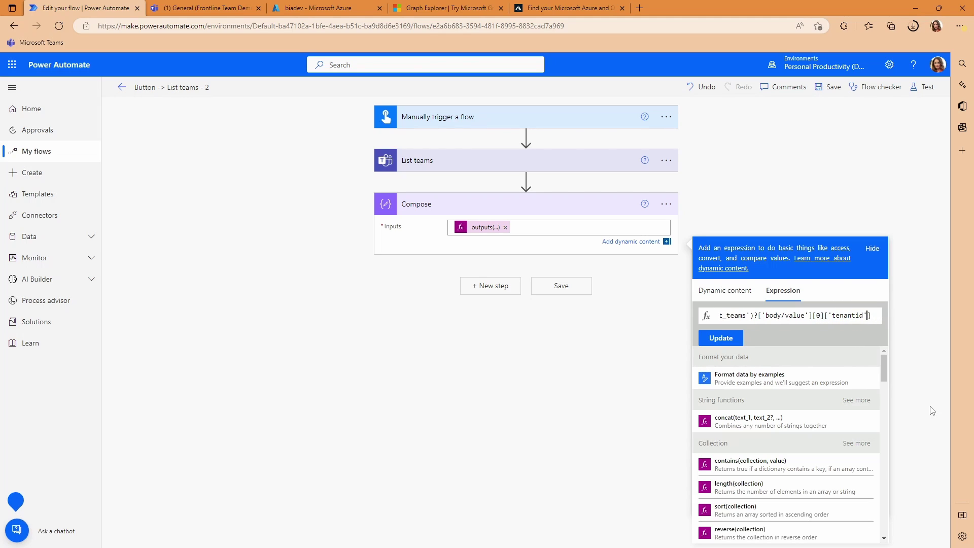
# - Apply the corrected tenantid expression and save the flow
pyautogui.click(721, 338)
pyautogui.click(583, 227)
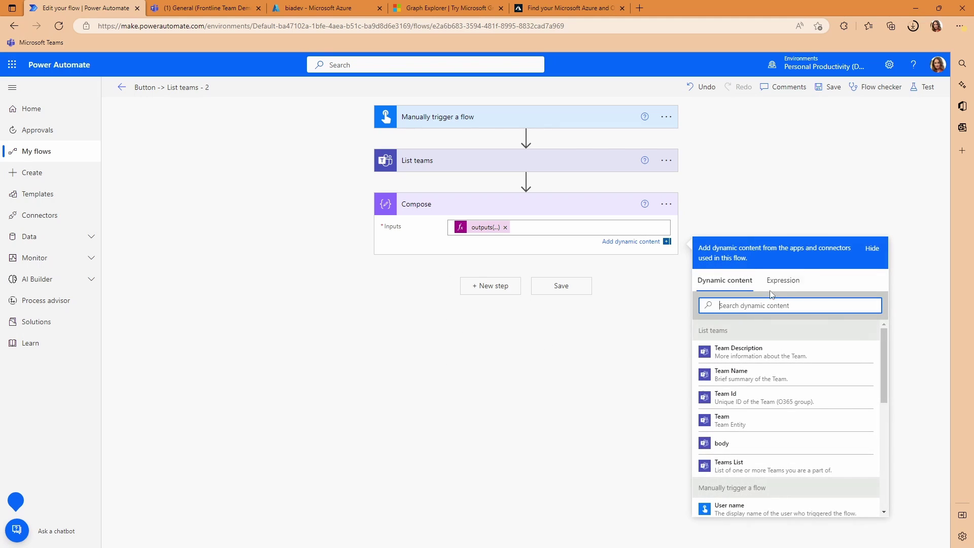
pyautogui.click(778, 190)
pyautogui.click(835, 87)
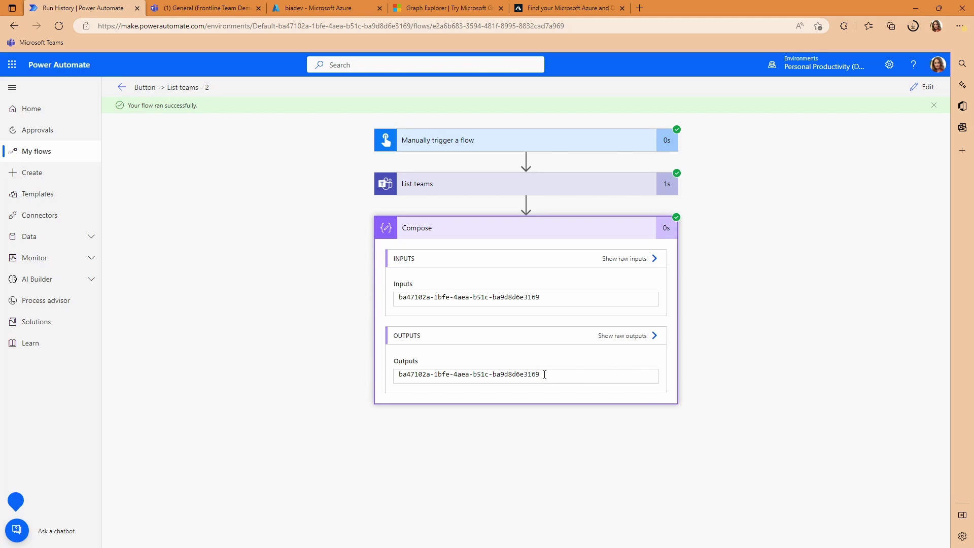
pyautogui.moveTo(539, 374); pyautogui.dragTo(399, 374)
pyautogui.click(422, 412)
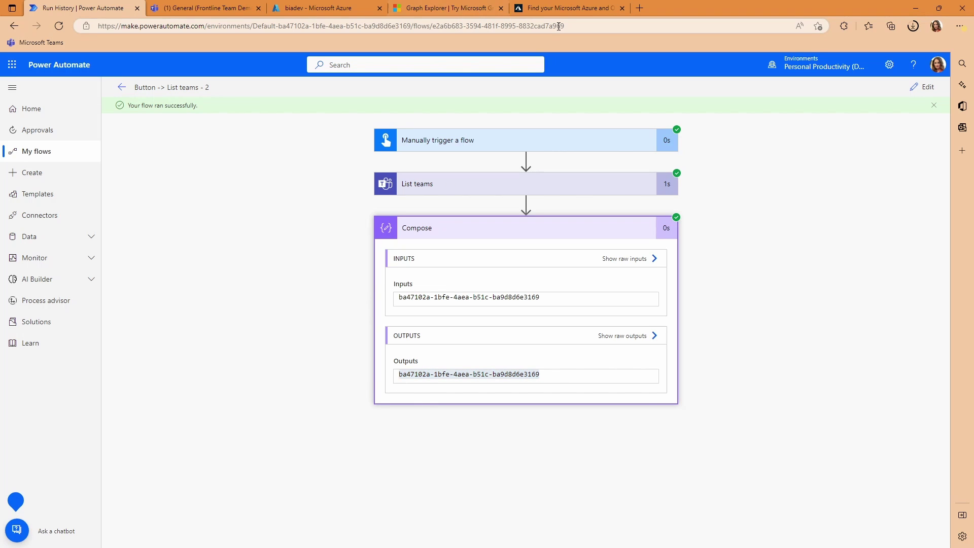
pyautogui.click(550, 9)
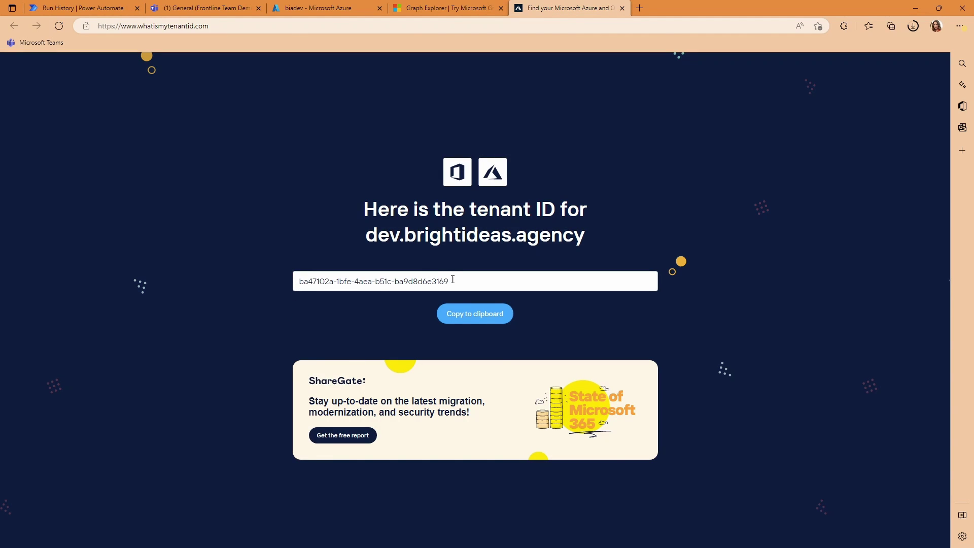
pyautogui.click(91, 9)
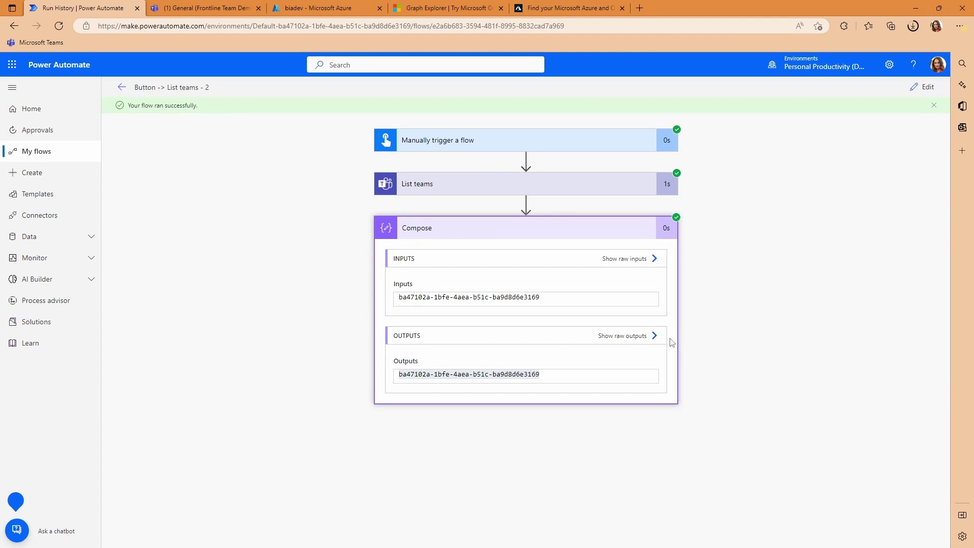